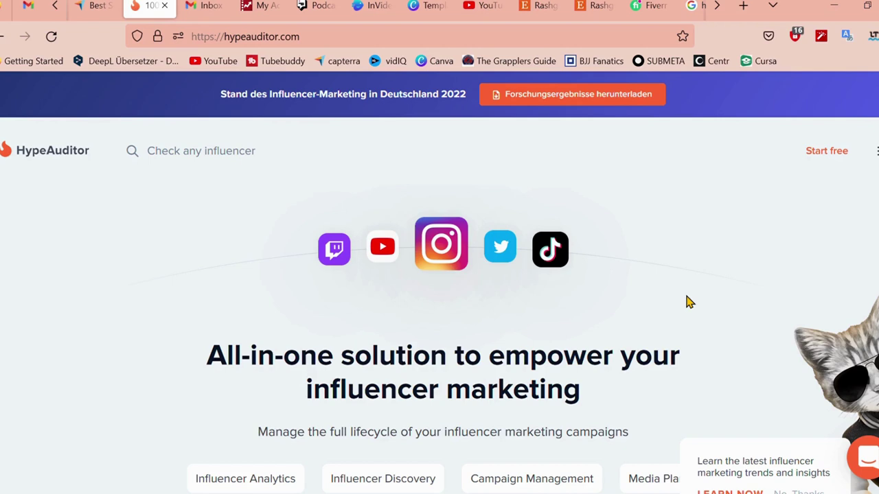
Select the page address, then dismiss the address suggestions to return to the HypeAuditor page.
{"action": "scroll", "coordinate": [676, 302], "scroll_direction": "down", "scroll_amount": 1}
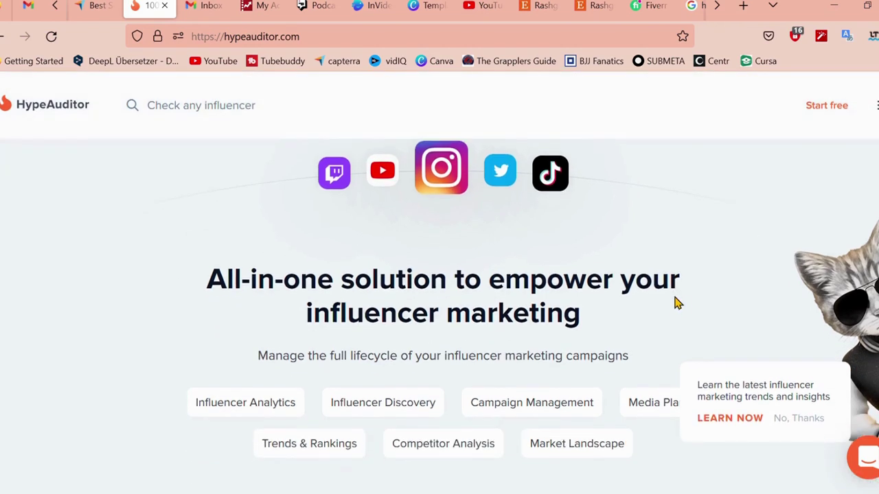
{"action": "scroll", "coordinate": [680, 304], "scroll_direction": "up", "scroll_amount": 1}
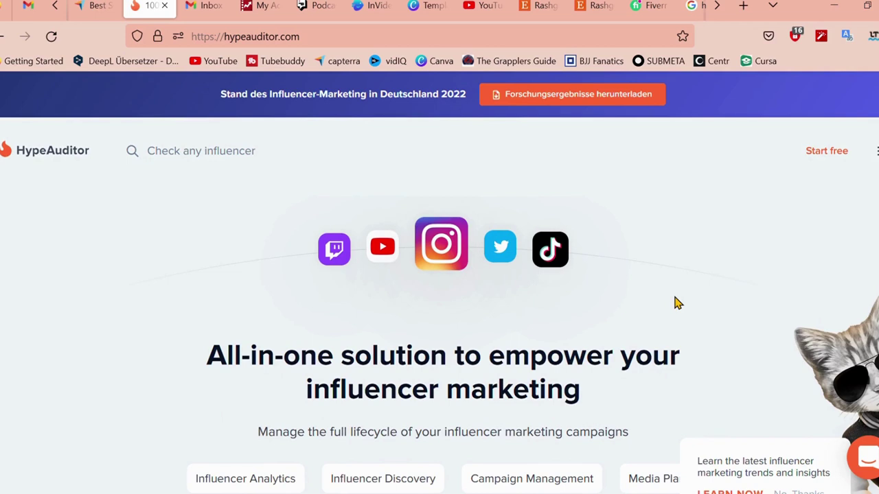
{"action": "left_click", "coordinate": [323, 51]}
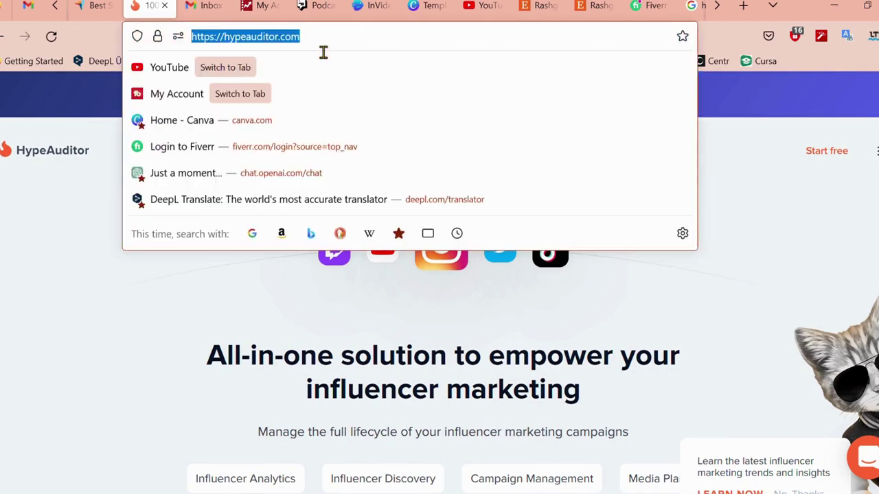
{"action": "left_click", "coordinate": [486, 324]}
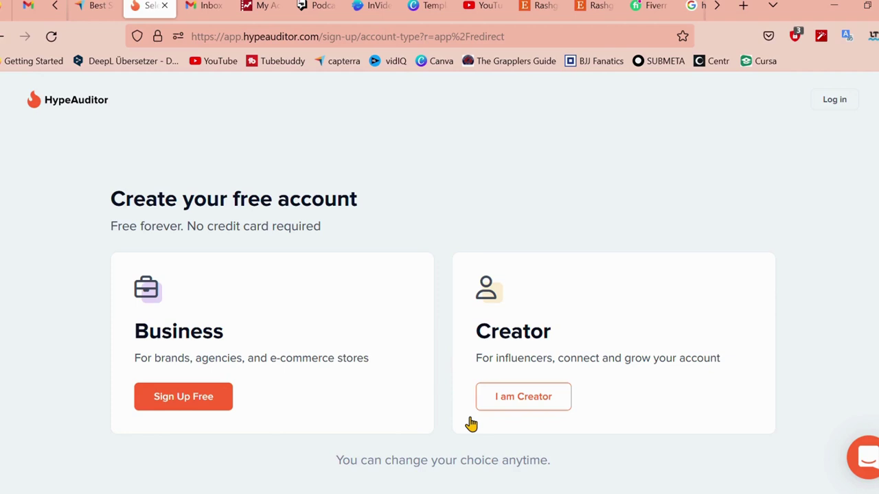
Choose the Creator account type and sign up with a Google account.
{"action": "left_click", "coordinate": [537, 403]}
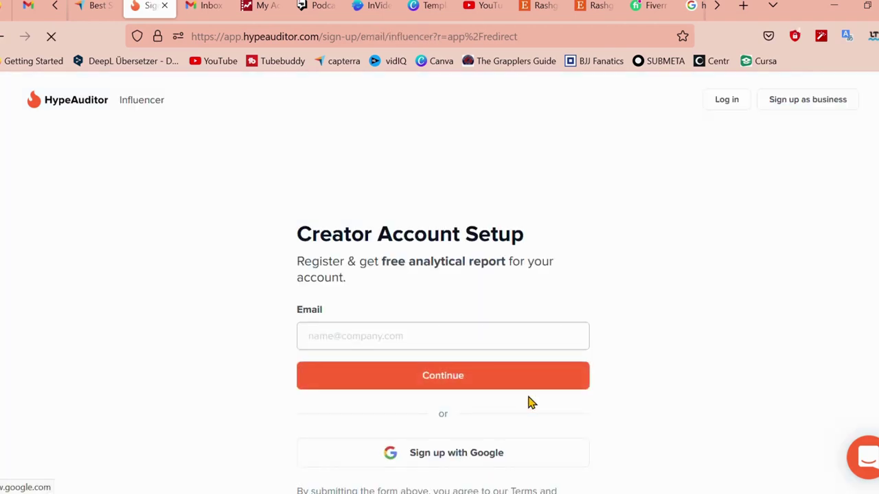
{"action": "left_click", "coordinate": [440, 339]}
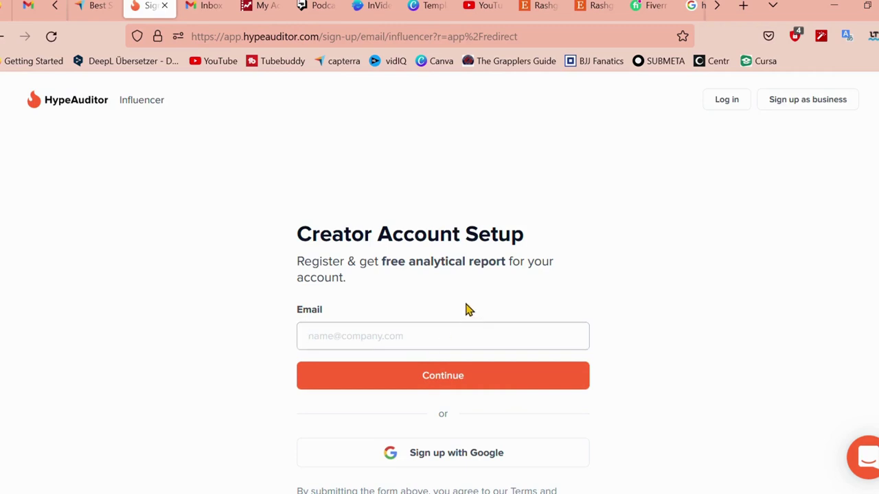
{"action": "scroll", "coordinate": [467, 308], "scroll_direction": "down", "scroll_amount": 1}
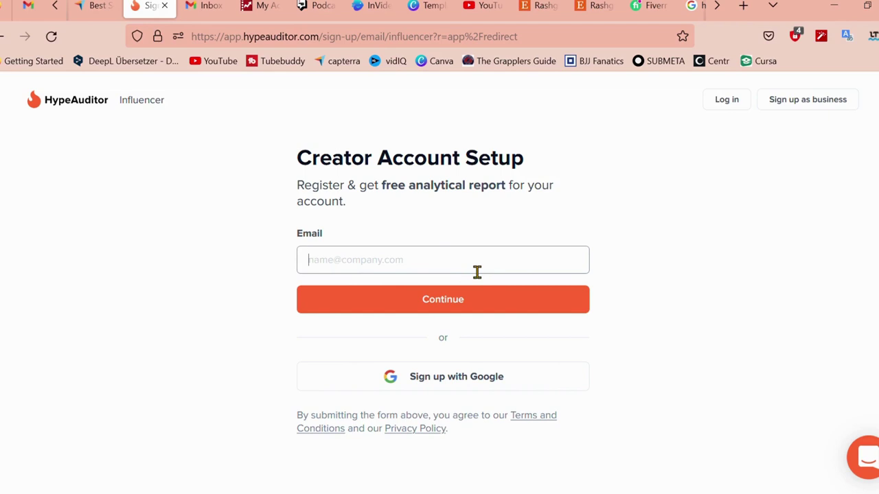
{"action": "left_click", "coordinate": [478, 390]}
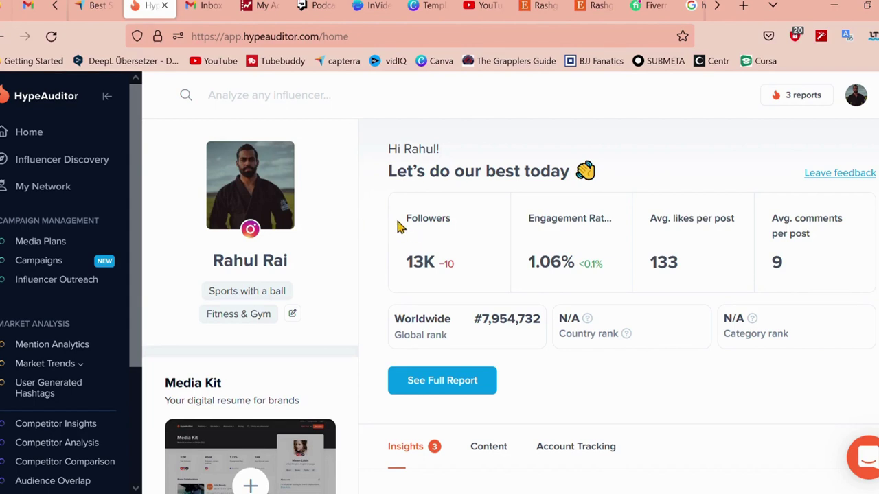
Start an influencer search for LetsPlay from the 'Analyze any influencer' box.
{"action": "left_click", "coordinate": [267, 107]}
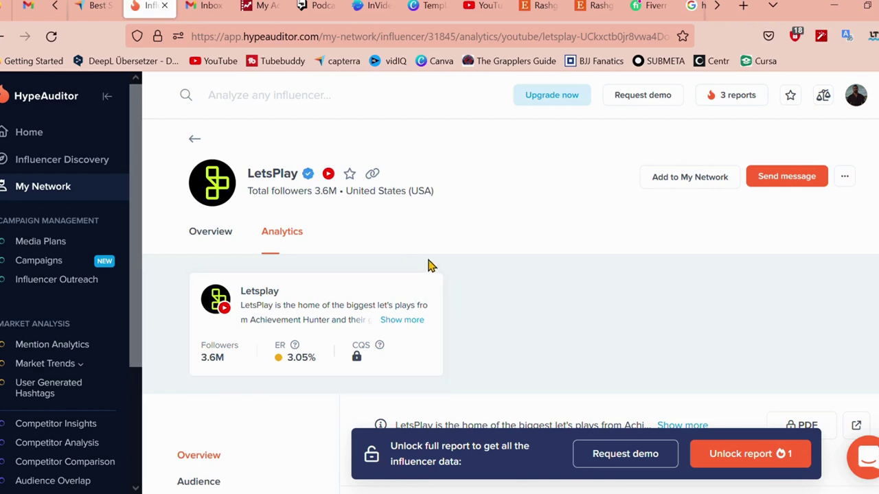
Scroll through the LetsPlay report, then jump to its locked Audience section.
{"action": "scroll", "coordinate": [471, 282], "scroll_direction": "down", "scroll_amount": 1}
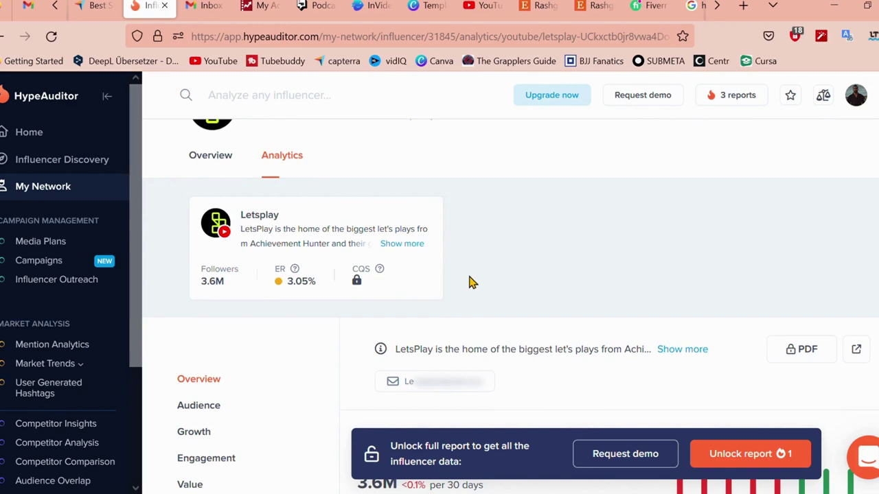
{"action": "scroll", "coordinate": [471, 282], "scroll_direction": "down", "scroll_amount": 2}
{"action": "scroll", "coordinate": [475, 283], "scroll_direction": "up", "scroll_amount": 1}
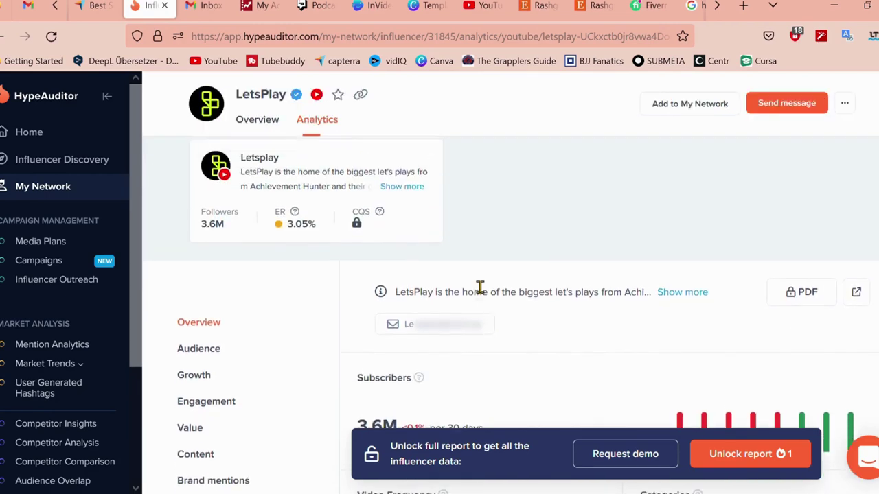
{"action": "scroll", "coordinate": [480, 287], "scroll_direction": "up", "scroll_amount": 2}
{"action": "scroll", "coordinate": [471, 282], "scroll_direction": "down", "scroll_amount": 1}
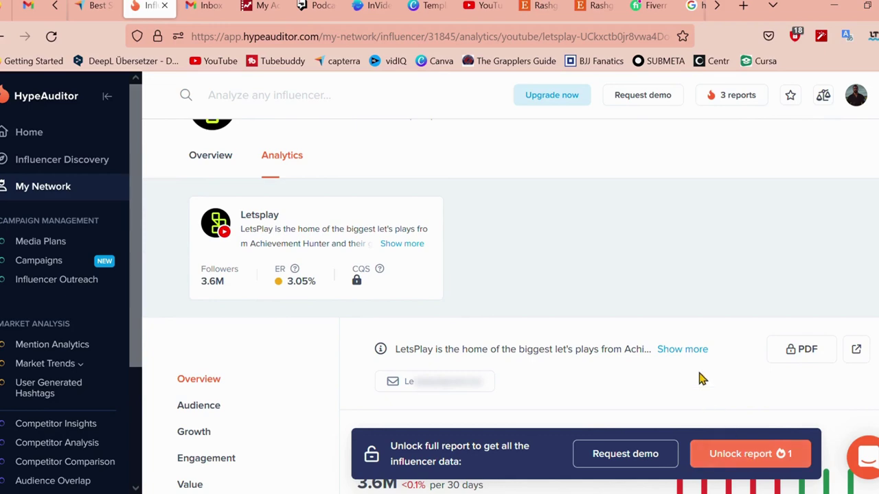
{"action": "scroll", "coordinate": [691, 349], "scroll_direction": "down", "scroll_amount": 2}
{"action": "scroll", "coordinate": [692, 351], "scroll_direction": "up", "scroll_amount": 1}
{"action": "scroll", "coordinate": [692, 352], "scroll_direction": "down", "scroll_amount": 2}
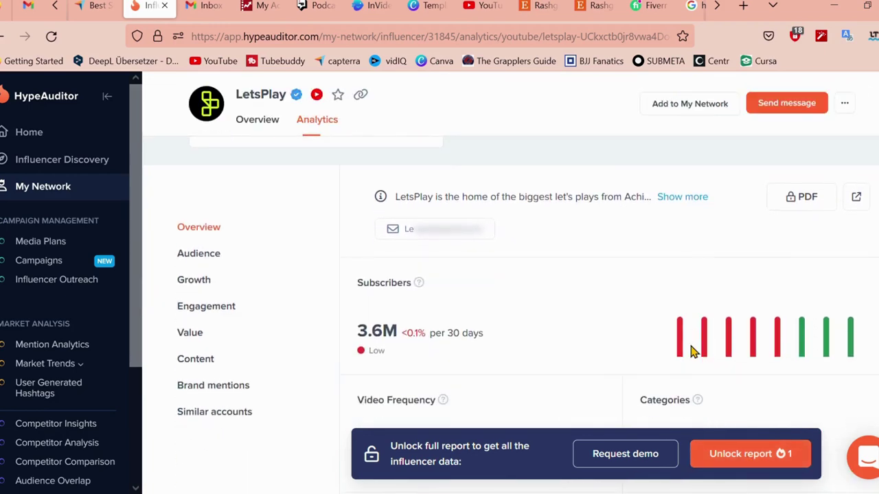
{"action": "scroll", "coordinate": [692, 351], "scroll_direction": "up", "scroll_amount": 2}
{"action": "scroll", "coordinate": [692, 352], "scroll_direction": "up", "scroll_amount": 2}
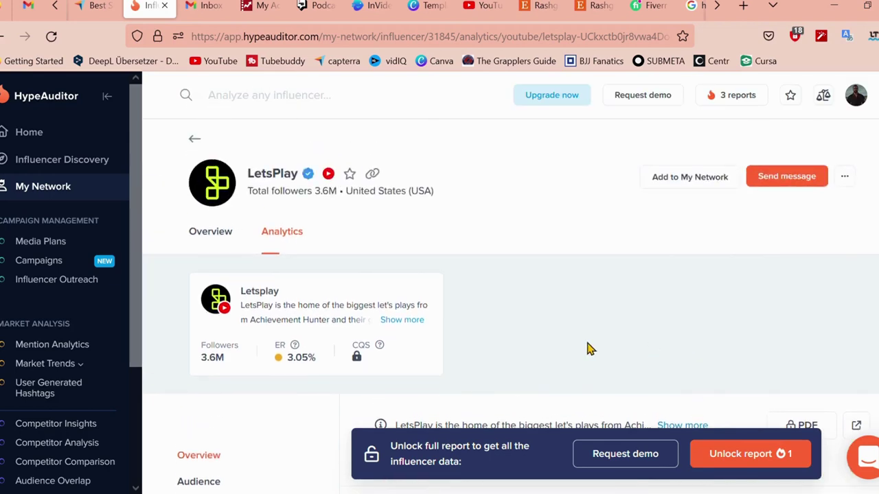
{"action": "scroll", "coordinate": [588, 350], "scroll_direction": "down", "scroll_amount": 4}
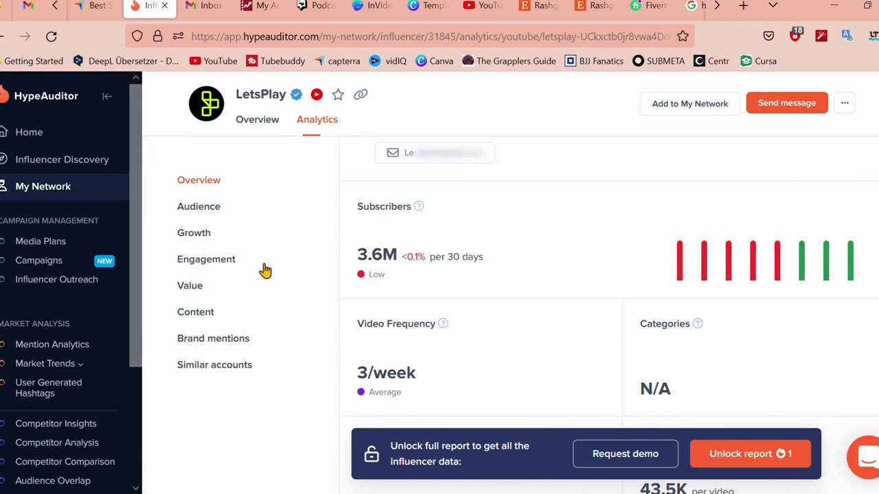
{"action": "left_click", "coordinate": [206, 209]}
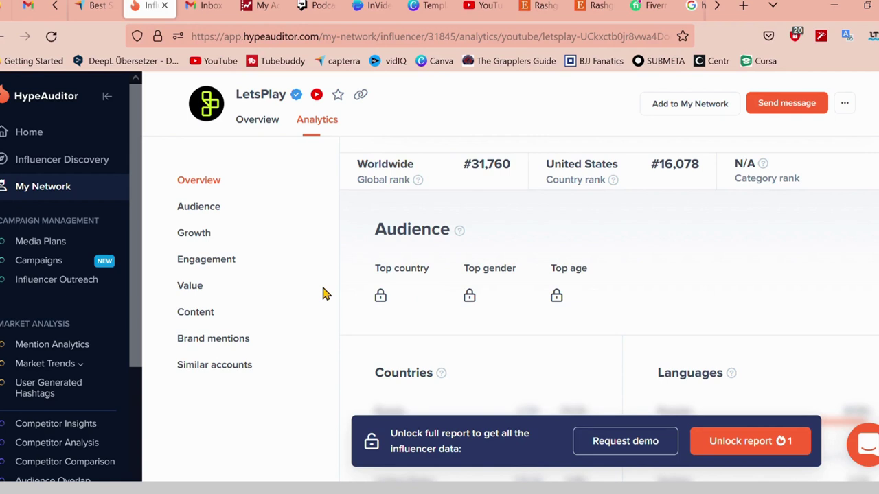
{"action": "scroll", "coordinate": [387, 295], "scroll_direction": "up", "scroll_amount": 2}
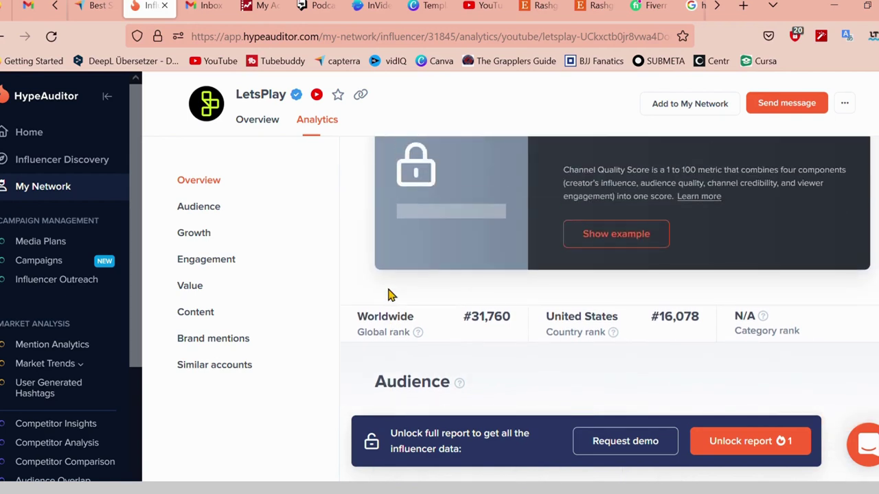
{"action": "scroll", "coordinate": [388, 295], "scroll_direction": "down", "scroll_amount": 2}
{"action": "scroll", "coordinate": [388, 295], "scroll_direction": "up", "scroll_amount": 8}
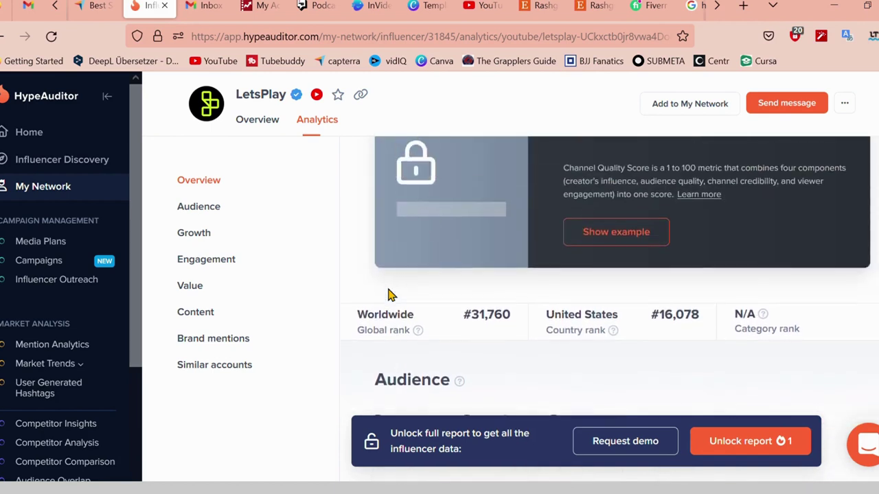
{"action": "scroll", "coordinate": [388, 295], "scroll_direction": "up", "scroll_amount": 1}
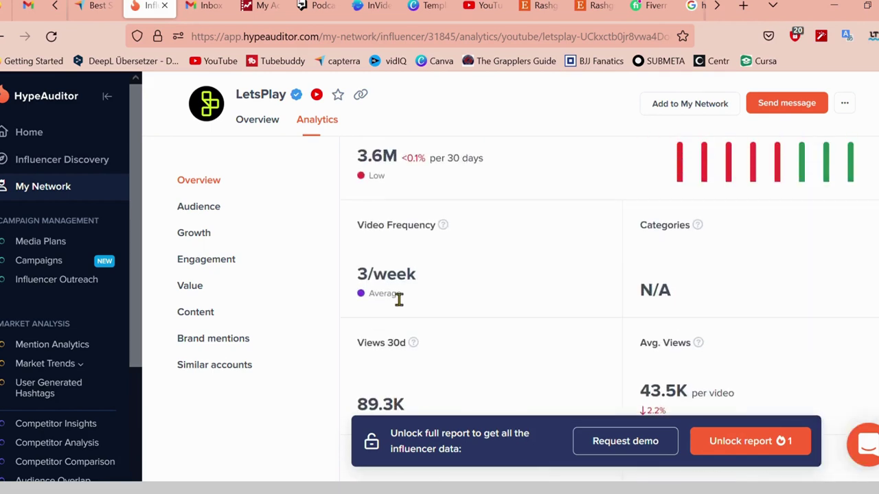
{"action": "scroll", "coordinate": [399, 298], "scroll_direction": "up", "scroll_amount": 2}
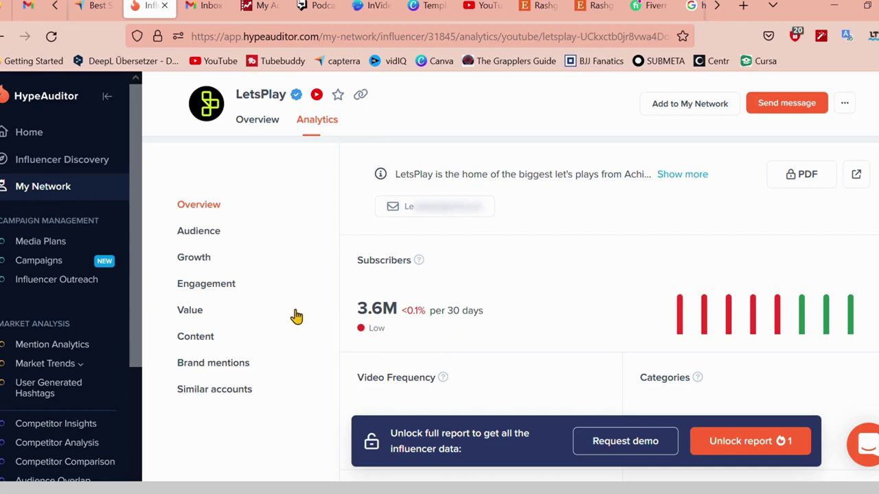
{"action": "scroll", "coordinate": [217, 289], "scroll_direction": "down", "scroll_amount": 5}
{"action": "scroll", "coordinate": [384, 287], "scroll_direction": "down", "scroll_amount": 5}
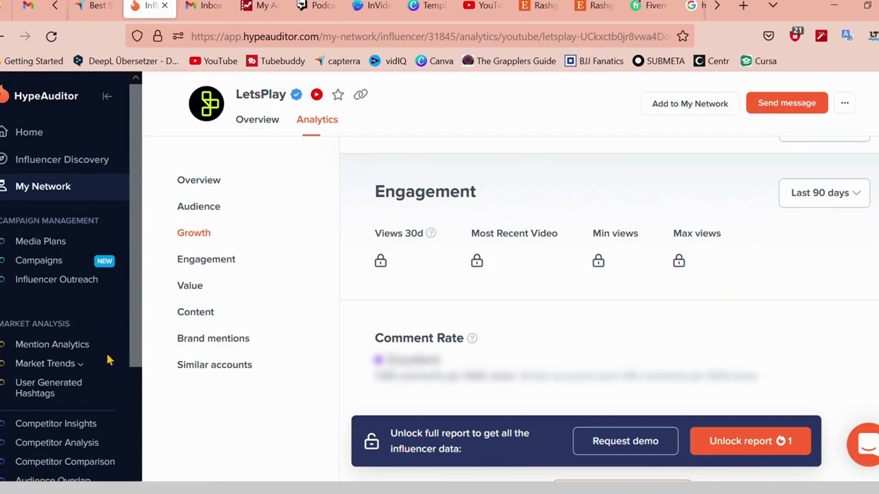
{"action": "scroll", "coordinate": [119, 369], "scroll_direction": "down", "scroll_amount": 2}
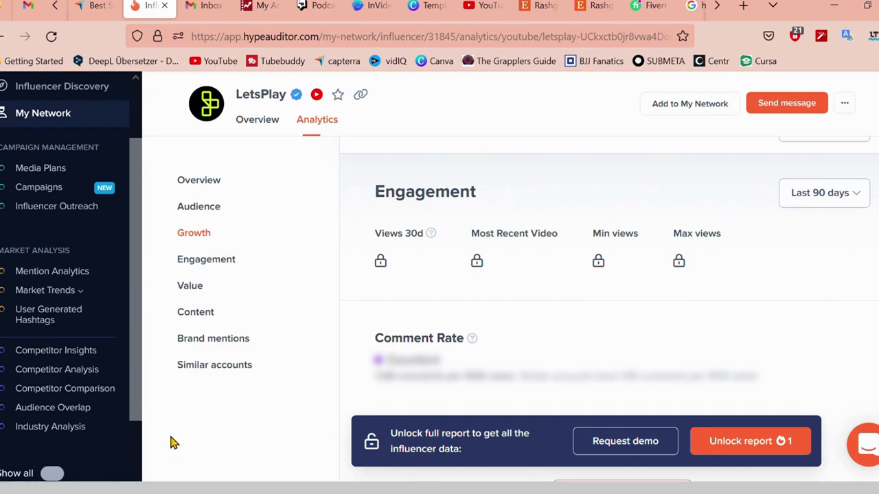
{"action": "scroll", "coordinate": [173, 411], "scroll_direction": "up", "scroll_amount": 1}
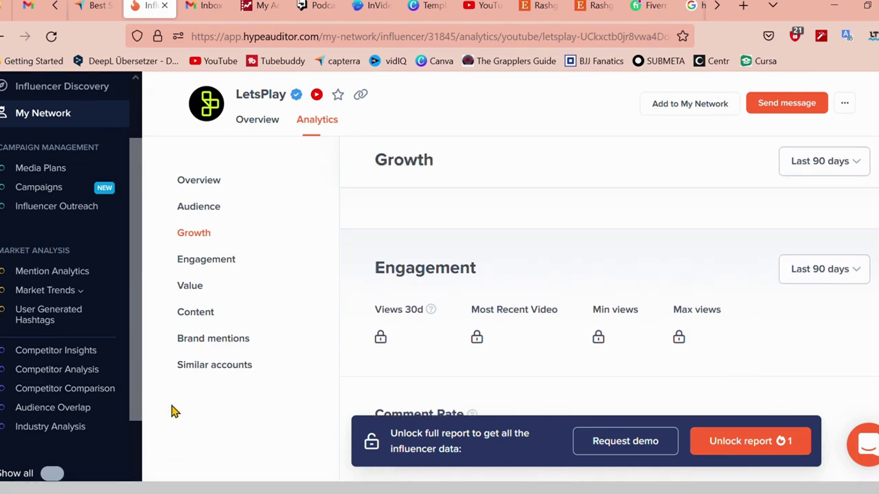
Visit the Campaign Management page, then return to the Home dashboard.
{"action": "left_click", "coordinate": [57, 190]}
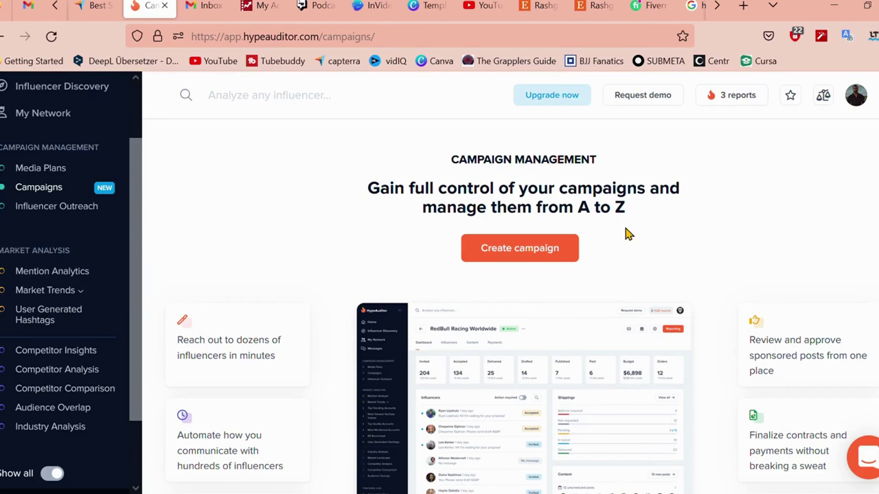
{"action": "scroll", "coordinate": [42, 137], "scroll_direction": "up", "scroll_amount": 1}
{"action": "left_click", "coordinate": [35, 136]}
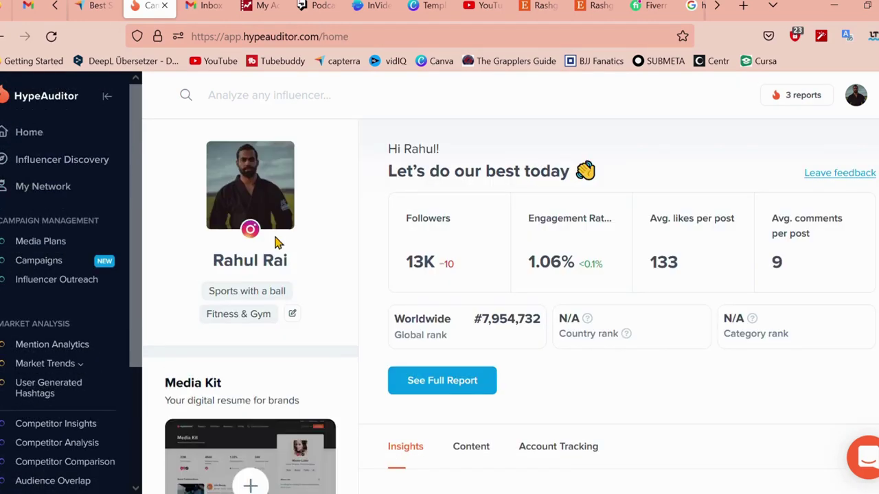
Scroll the home dashboard to review the Account Tracking table: one Instagram account, 2 slots left.
{"action": "scroll", "coordinate": [320, 251], "scroll_direction": "down", "scroll_amount": 5}
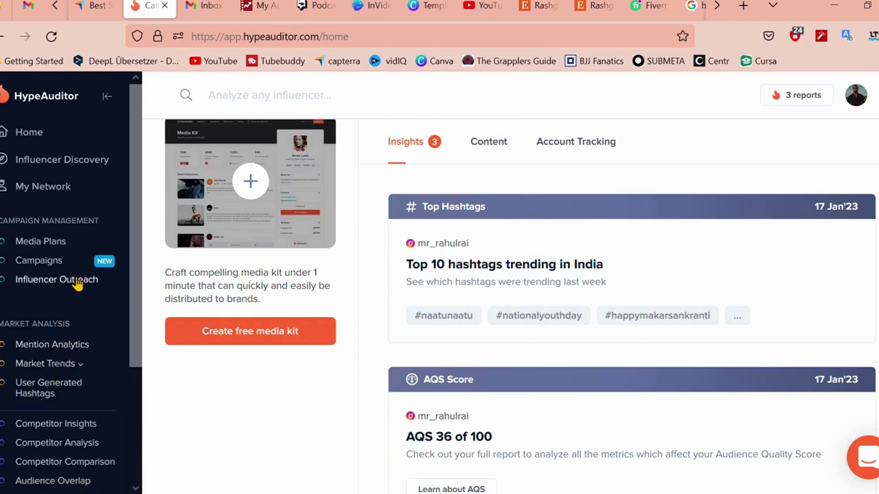
{"action": "scroll", "coordinate": [225, 295], "scroll_direction": "up", "scroll_amount": 5}
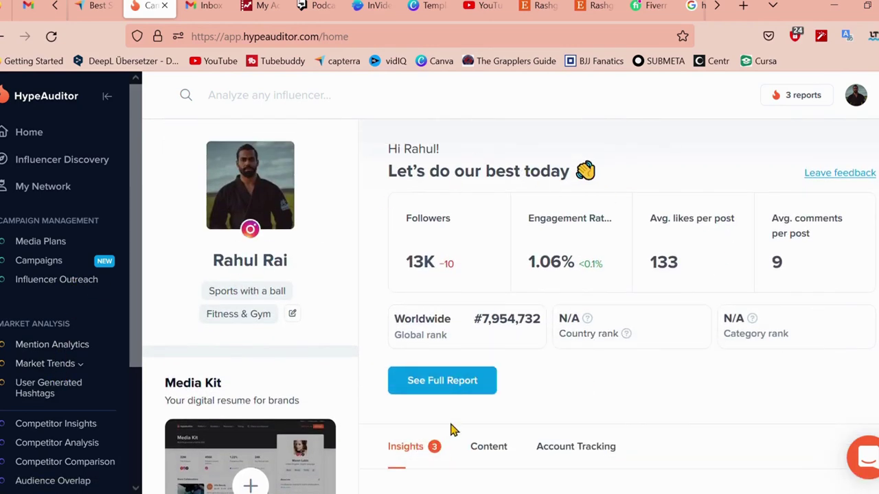
{"action": "scroll", "coordinate": [555, 356], "scroll_direction": "down", "scroll_amount": 2}
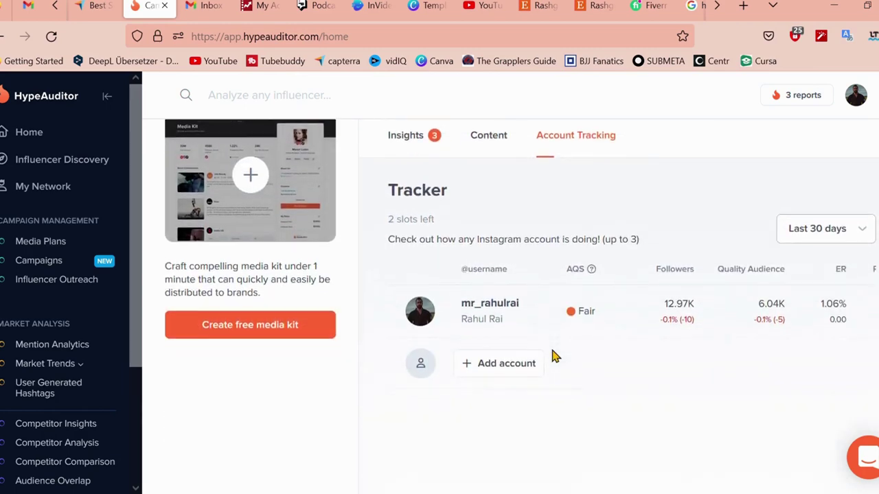
{"action": "scroll", "coordinate": [555, 356], "scroll_direction": "down", "scroll_amount": 1}
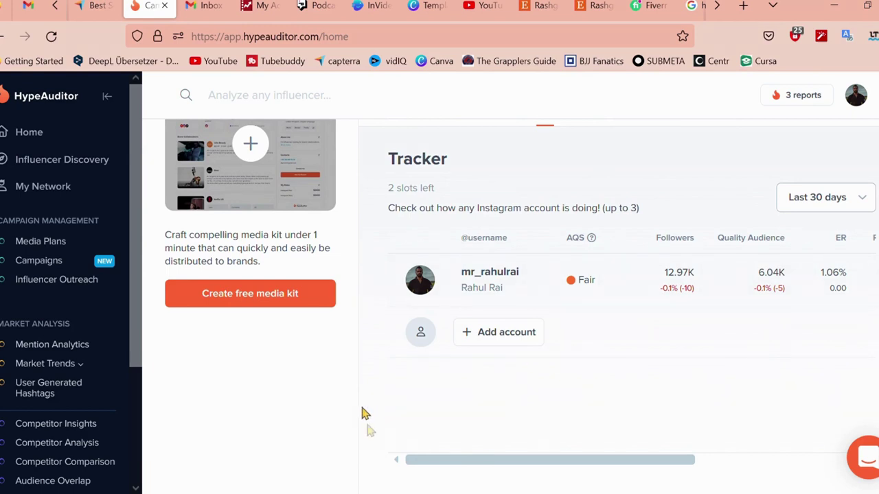
{"action": "scroll", "coordinate": [451, 411], "scroll_direction": "up", "scroll_amount": 3}
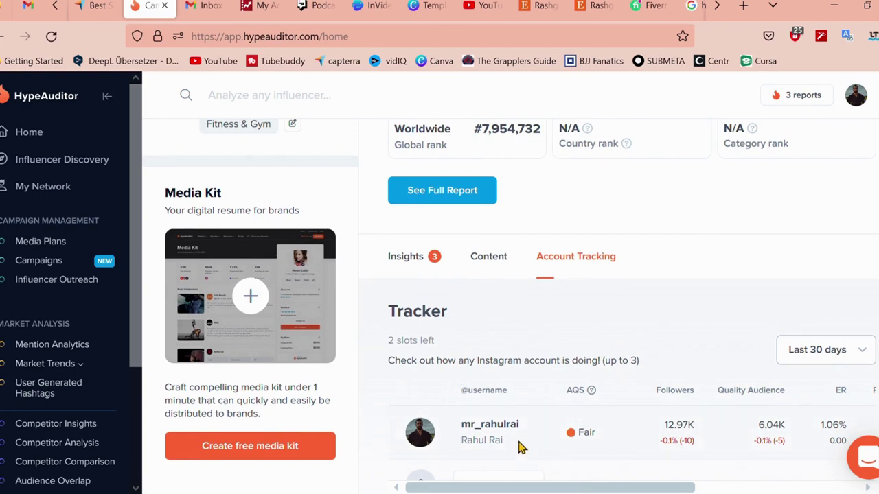
{"action": "scroll", "coordinate": [519, 447], "scroll_direction": "down", "scroll_amount": 1}
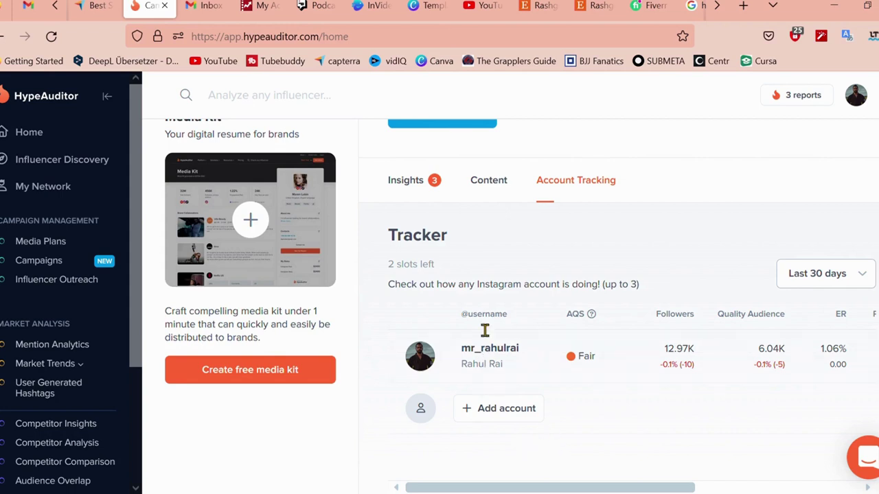
{"action": "scroll", "coordinate": [494, 280], "scroll_direction": "up", "scroll_amount": 2}
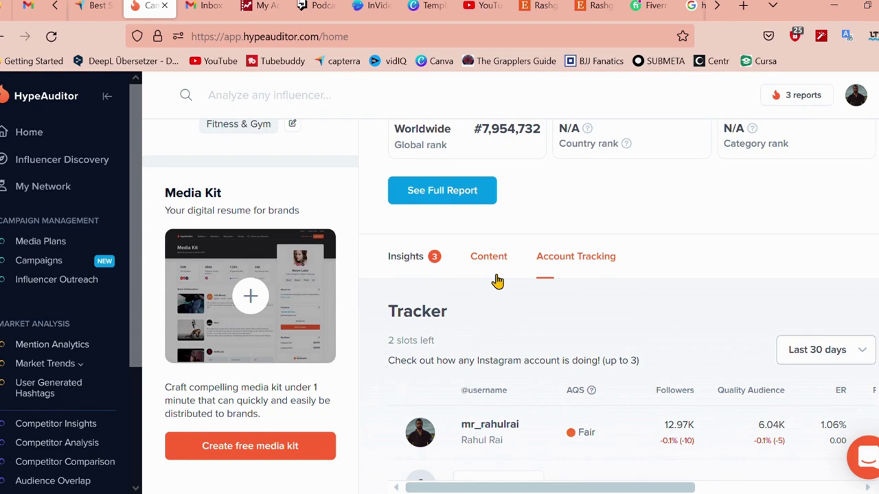
{"action": "scroll", "coordinate": [498, 282], "scroll_direction": "up", "scroll_amount": 4}
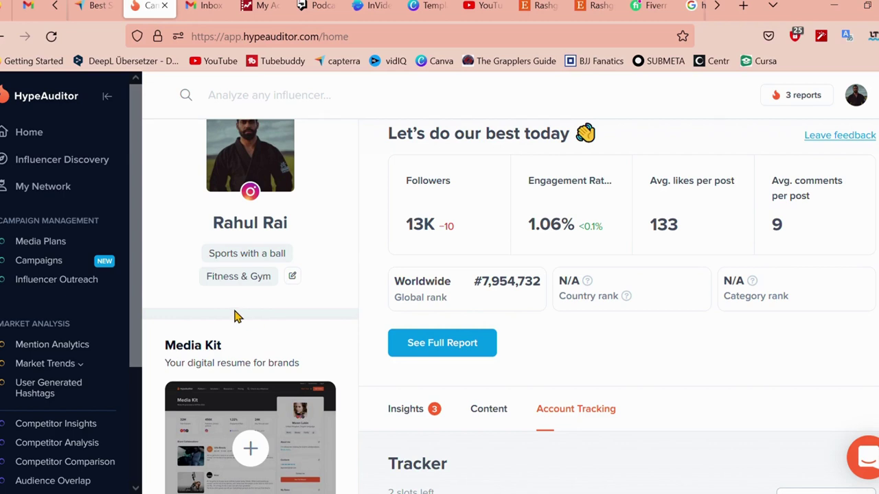
{"action": "scroll", "coordinate": [77, 368], "scroll_direction": "down", "scroll_amount": 3}
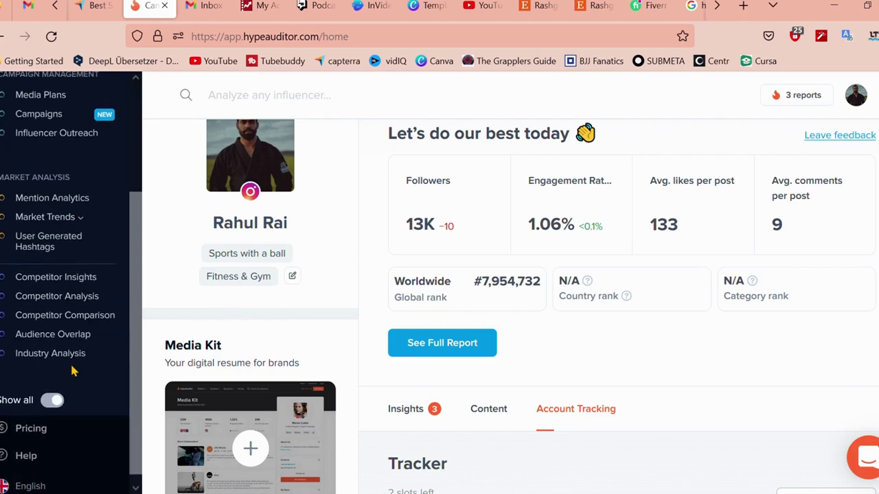
{"action": "scroll", "coordinate": [73, 370], "scroll_direction": "up", "scroll_amount": 3}
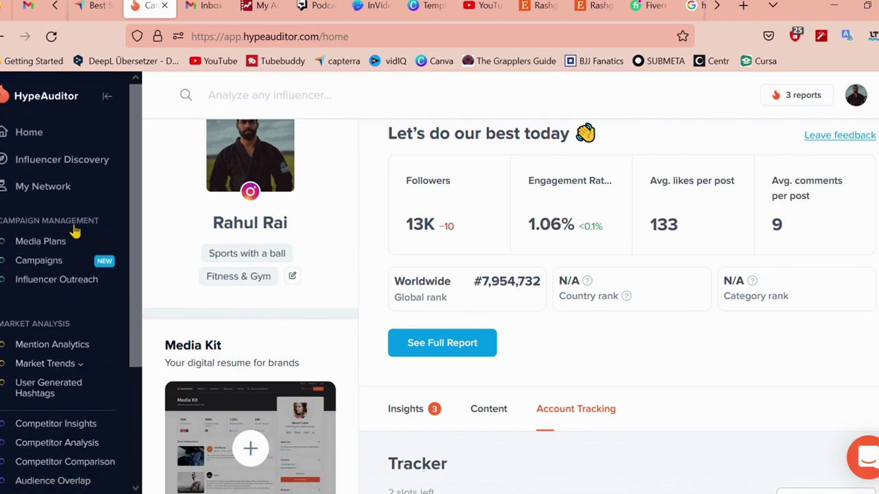
Open Influencer Discovery and browse its featured influencer selections for Germany.
{"action": "left_click", "coordinate": [72, 167]}
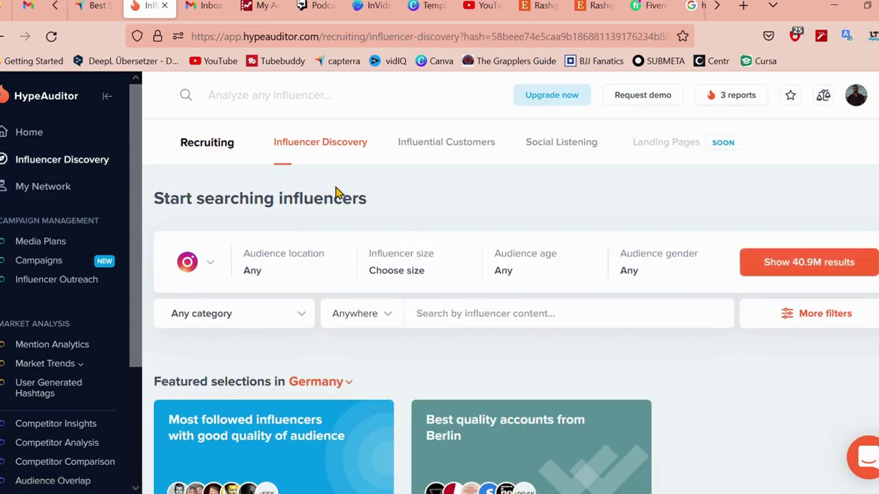
{"action": "scroll", "coordinate": [460, 210], "scroll_direction": "down", "scroll_amount": 3}
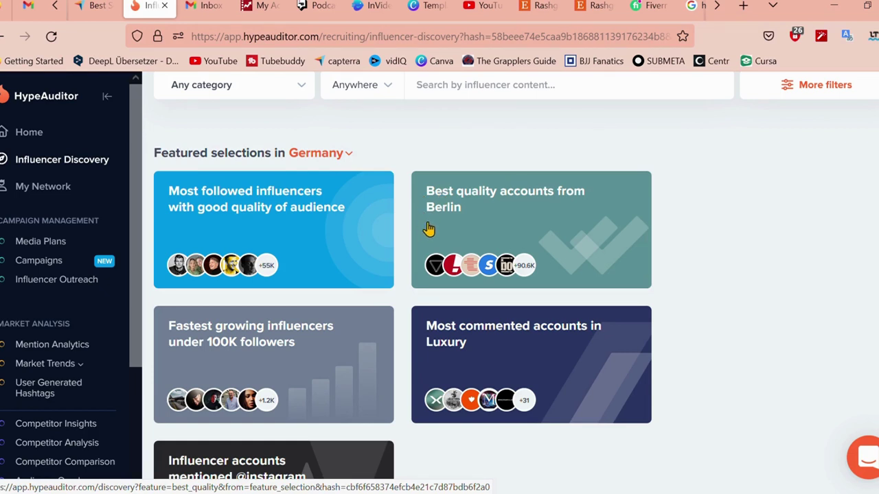
{"action": "scroll", "coordinate": [408, 273], "scroll_direction": "up", "scroll_amount": 2}
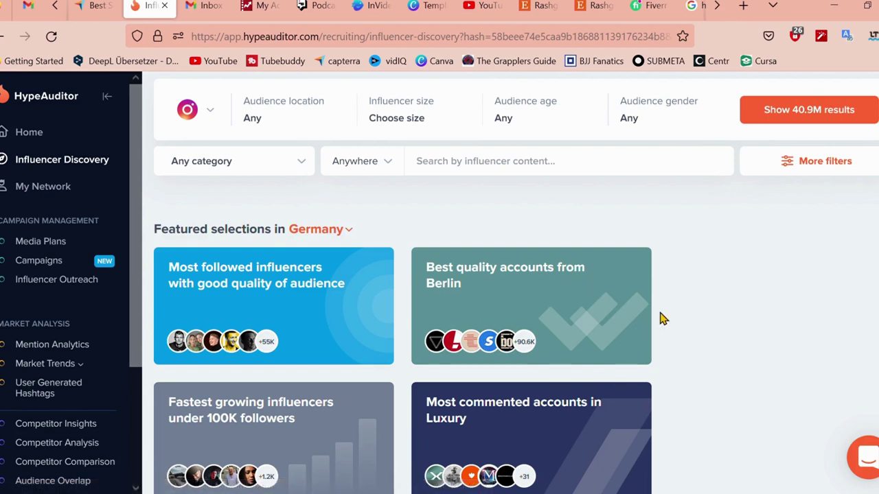
{"action": "scroll", "coordinate": [453, 226], "scroll_direction": "up", "scroll_amount": 2}
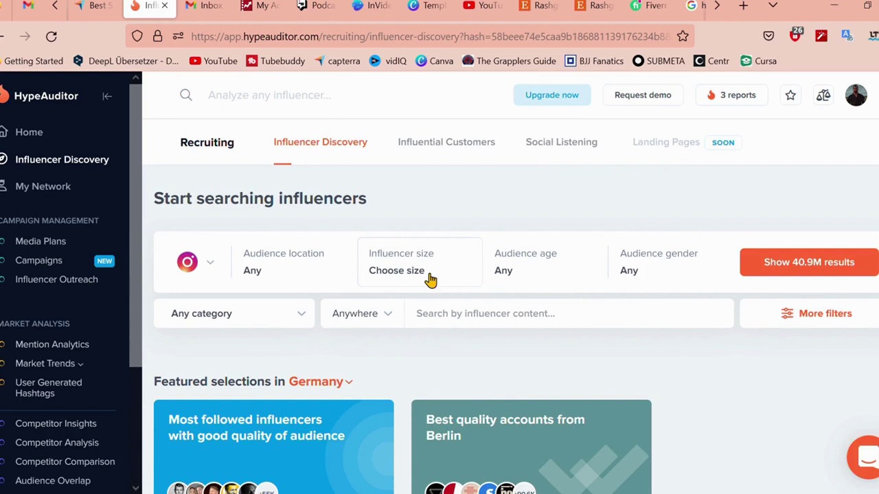
Open the social platform list and close it without changing the platform.
{"action": "left_click", "coordinate": [212, 266]}
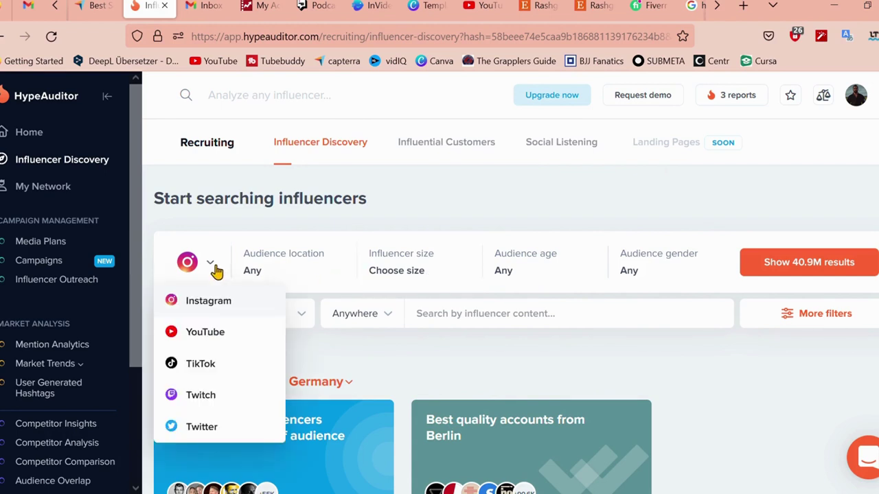
{"action": "left_click", "coordinate": [334, 365]}
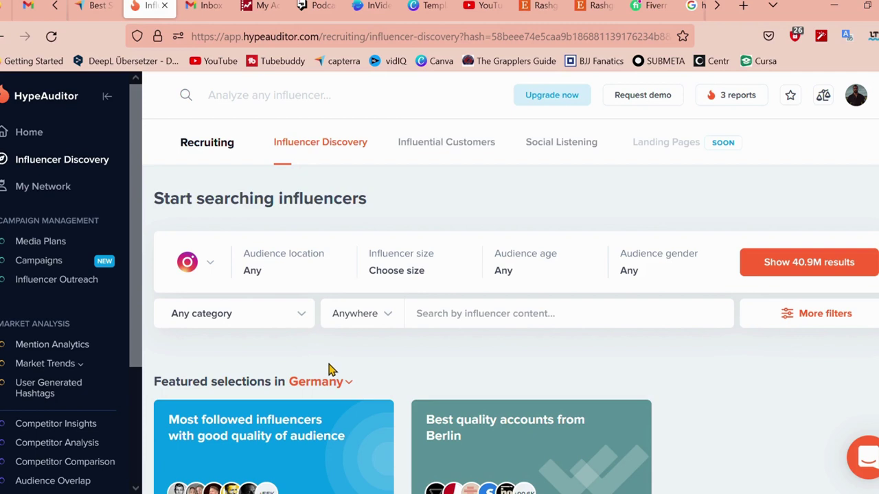
{"action": "scroll", "coordinate": [367, 378], "scroll_direction": "down", "scroll_amount": 2}
Run the 'Most followed influencers' Germany selection, preview the top result's profile, then close it.
{"action": "left_click", "coordinate": [271, 319]}
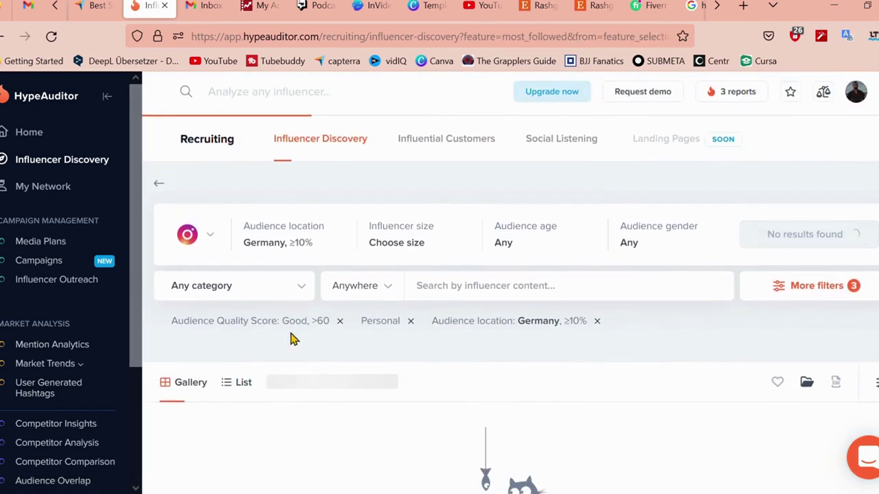
{"action": "scroll", "coordinate": [325, 351], "scroll_direction": "down", "scroll_amount": 1}
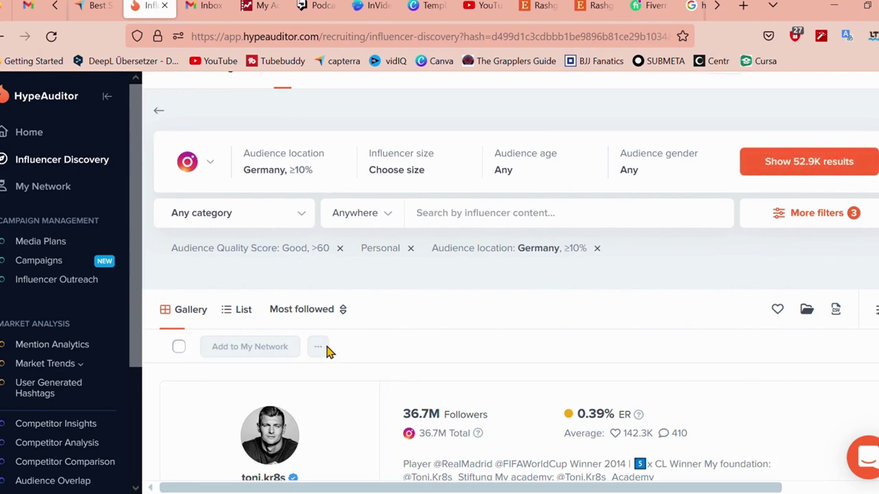
{"action": "scroll", "coordinate": [327, 351], "scroll_direction": "down", "scroll_amount": 2}
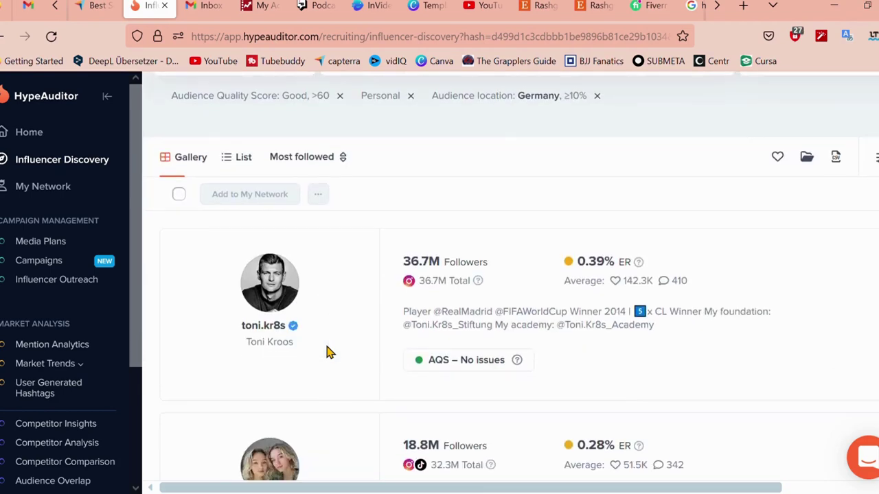
{"action": "left_click", "coordinate": [280, 327]}
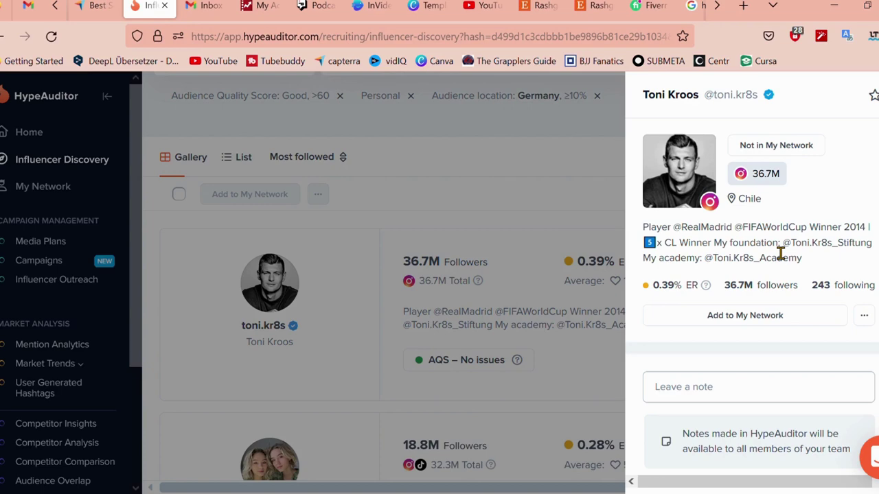
{"action": "left_click", "coordinate": [417, 357]}
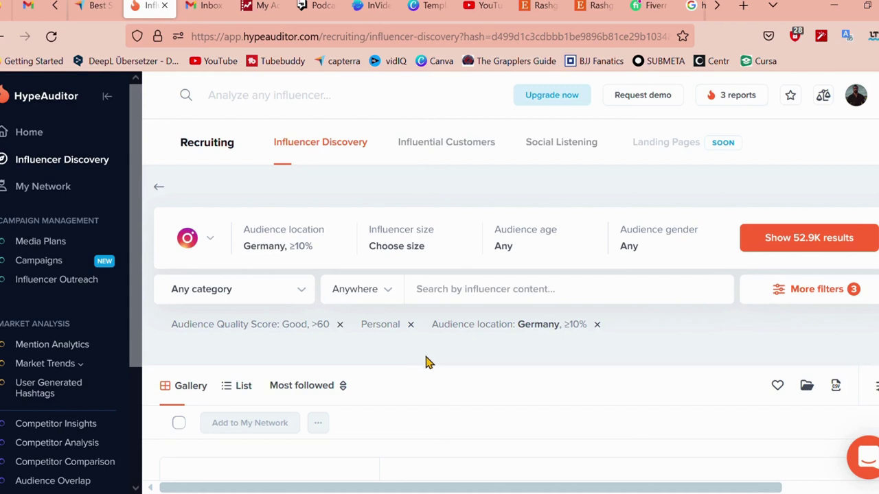
Switch to the TubeBuddy 'My Account' tab to view the Pro licence home page.
{"action": "left_click", "coordinate": [259, 8]}
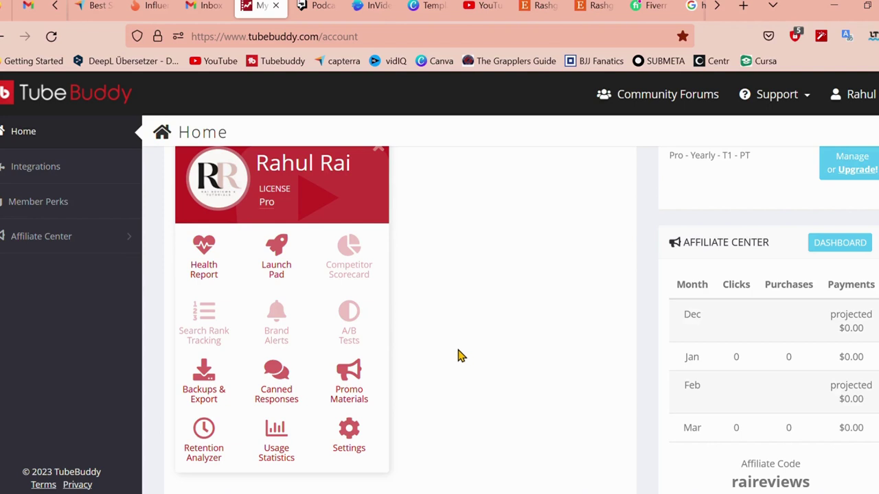
Return to the HypeAuditor home dashboard, log out via the avatar menu, then go to the homepage.
{"action": "left_click", "coordinate": [157, 9]}
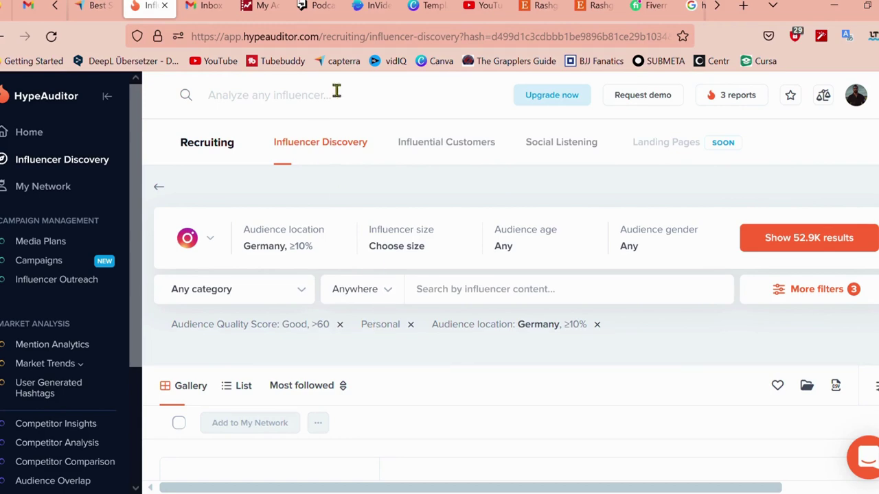
{"action": "left_click", "coordinate": [40, 103]}
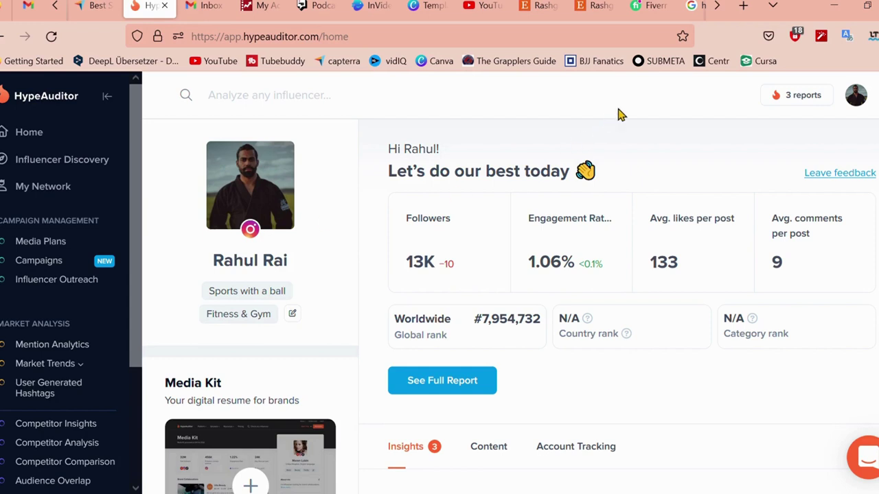
{"action": "left_click", "coordinate": [851, 101]}
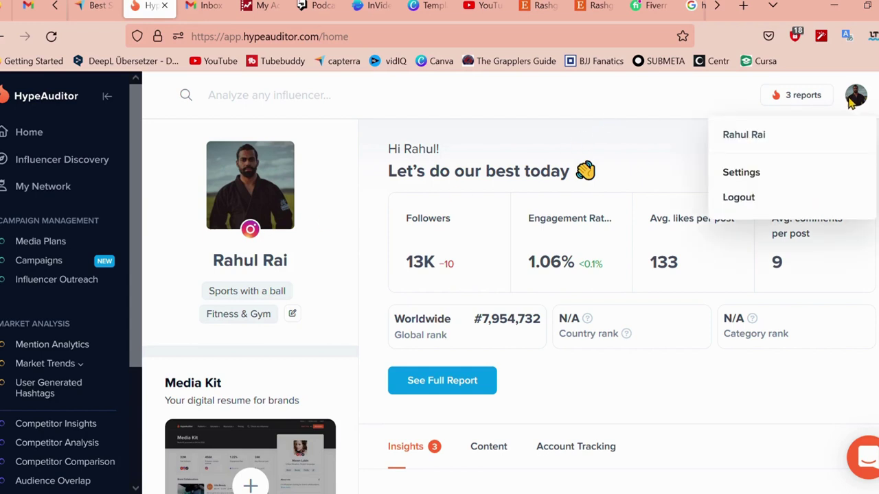
{"action": "left_click", "coordinate": [763, 202]}
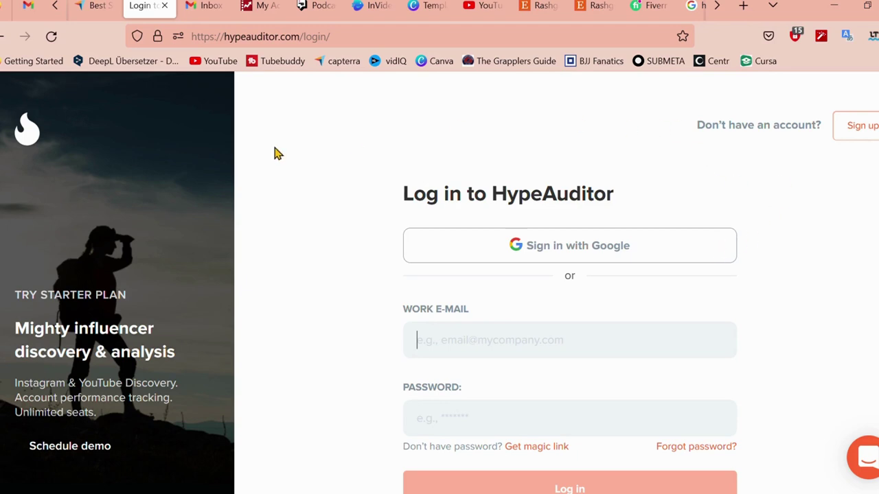
{"action": "left_click", "coordinate": [28, 140]}
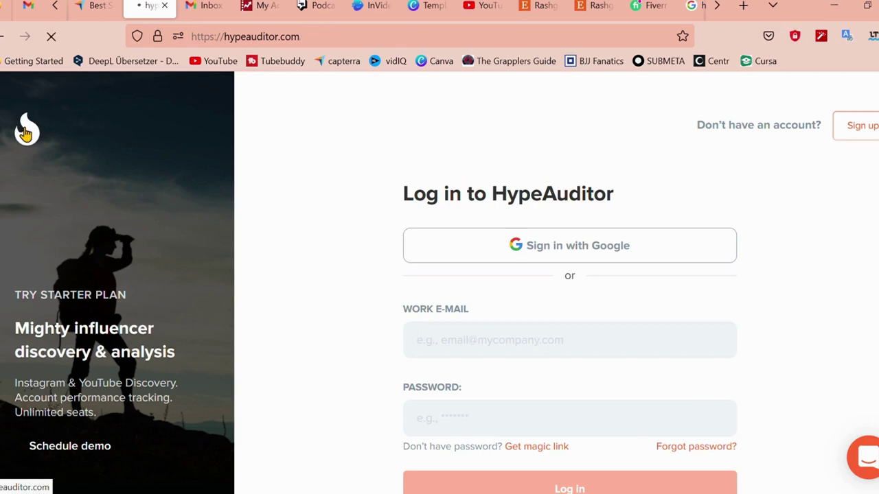